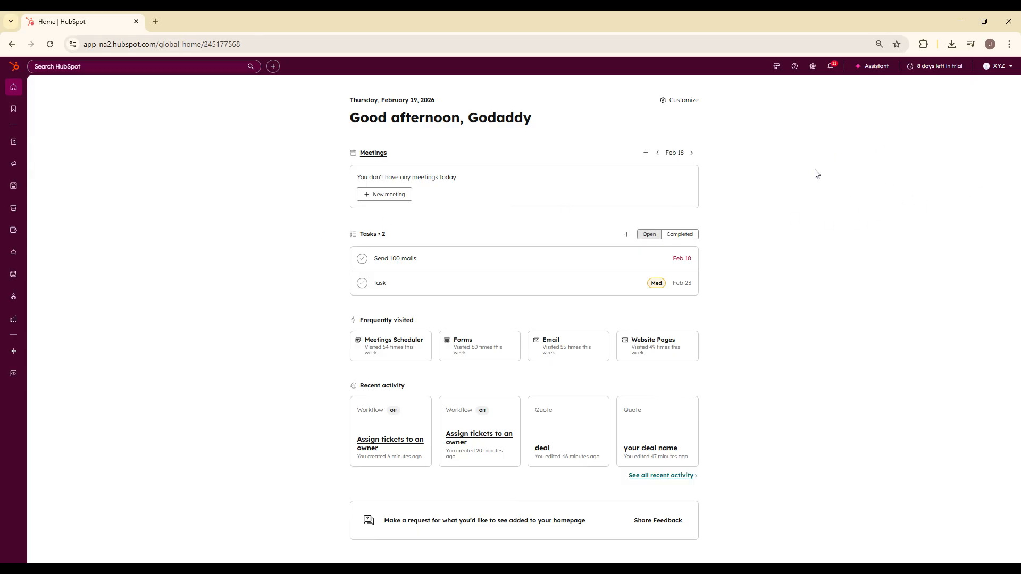
# - Open the list of permission sets in the account's Users & Teams settings
pyautogui.click(812, 66)
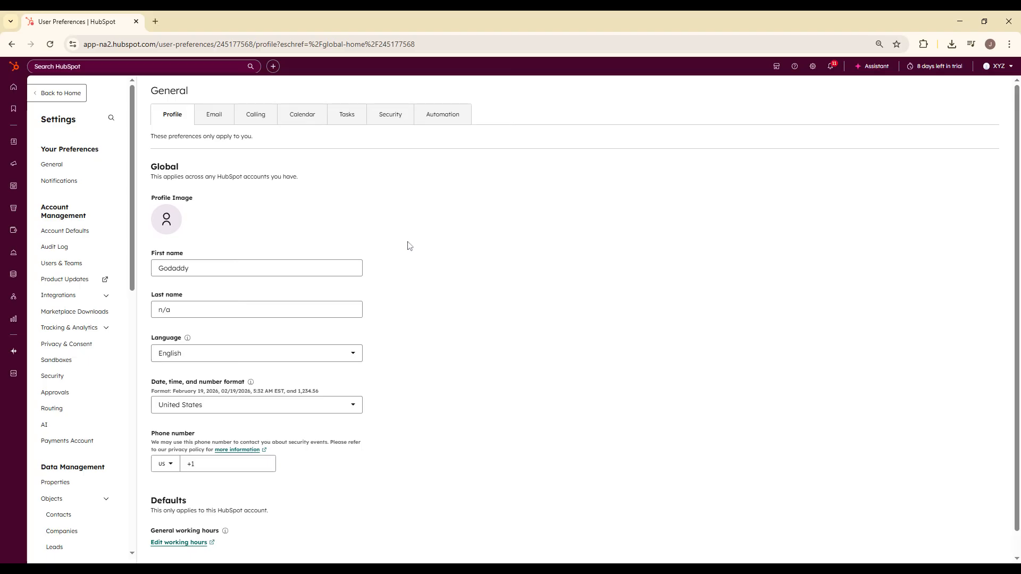
pyautogui.scroll(-2, 99, 383)
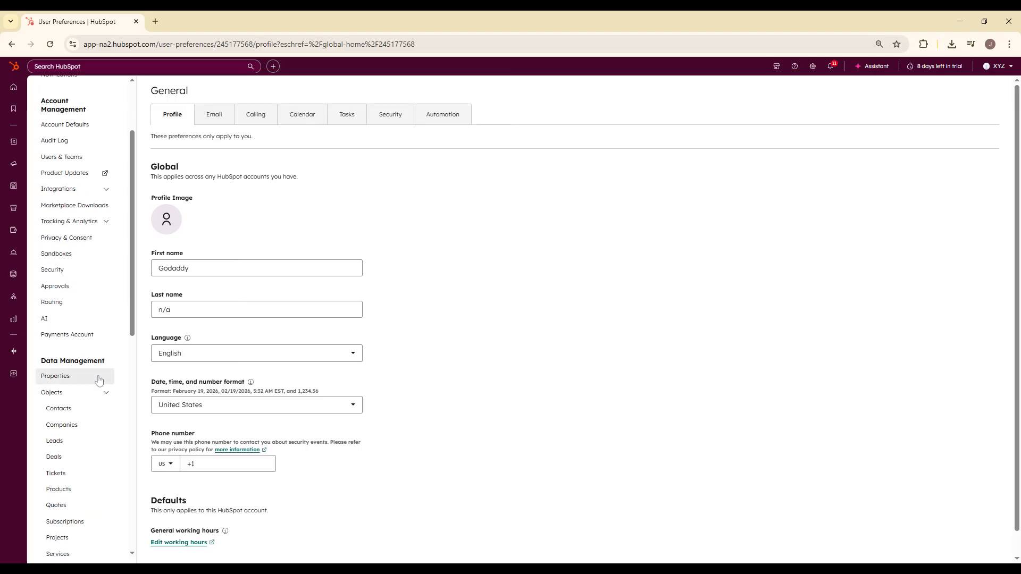
pyautogui.click(62, 157)
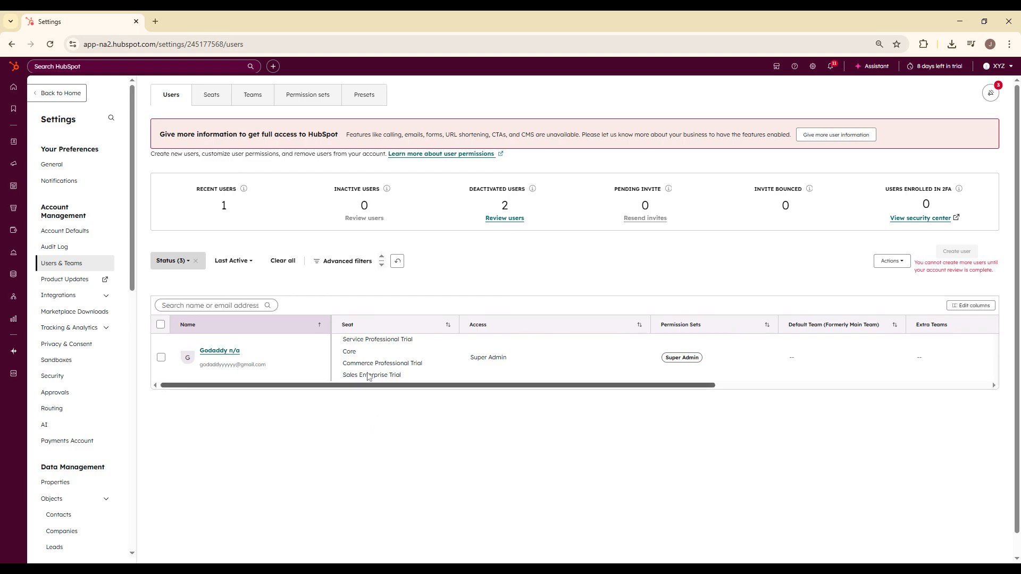
pyautogui.click(322, 106)
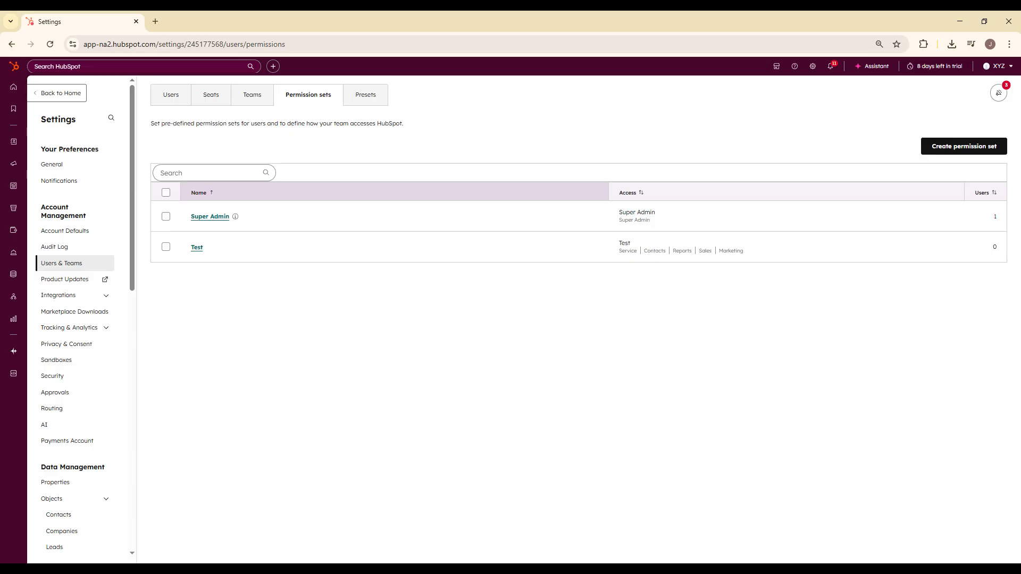
# - Clone the Test permission set, name the copy "test clone", and create it
pyautogui.click(166, 247)
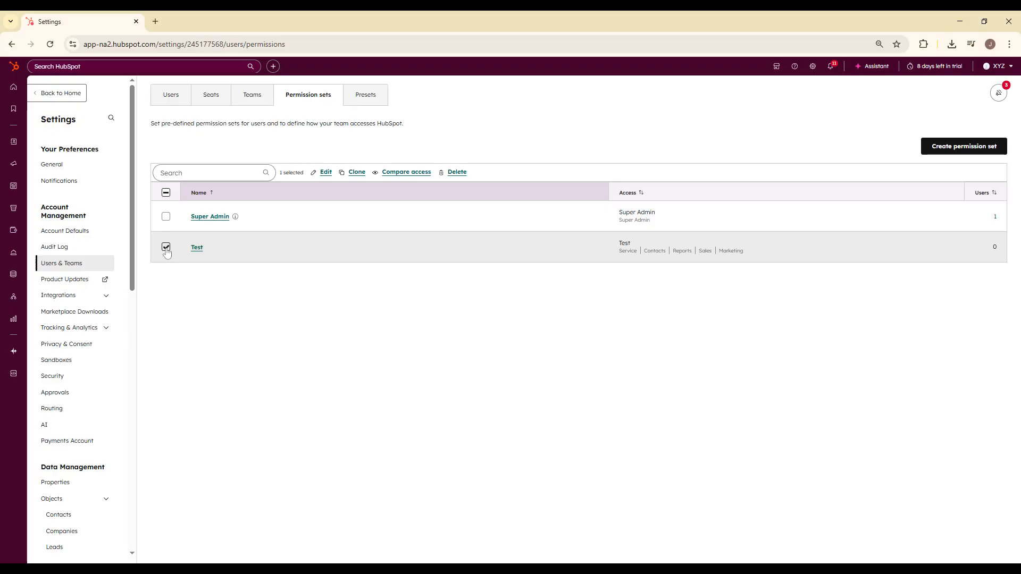
pyautogui.click(343, 174)
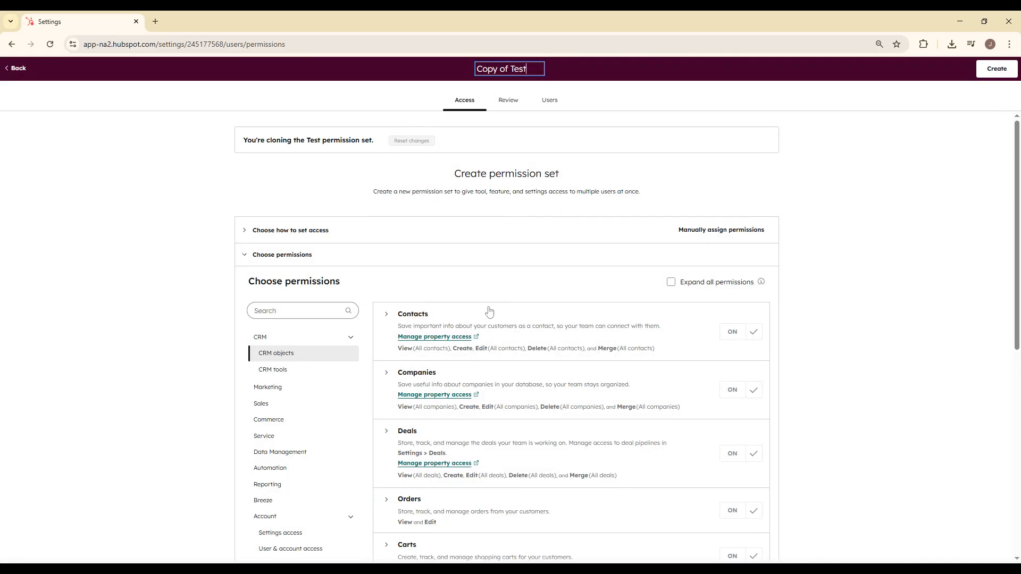
pyautogui.hotkey('ctrl', 'a')
pyautogui.write('clone')
pyautogui.press('Home')
pyautogui.write('test')
pyautogui.click(837, 187)
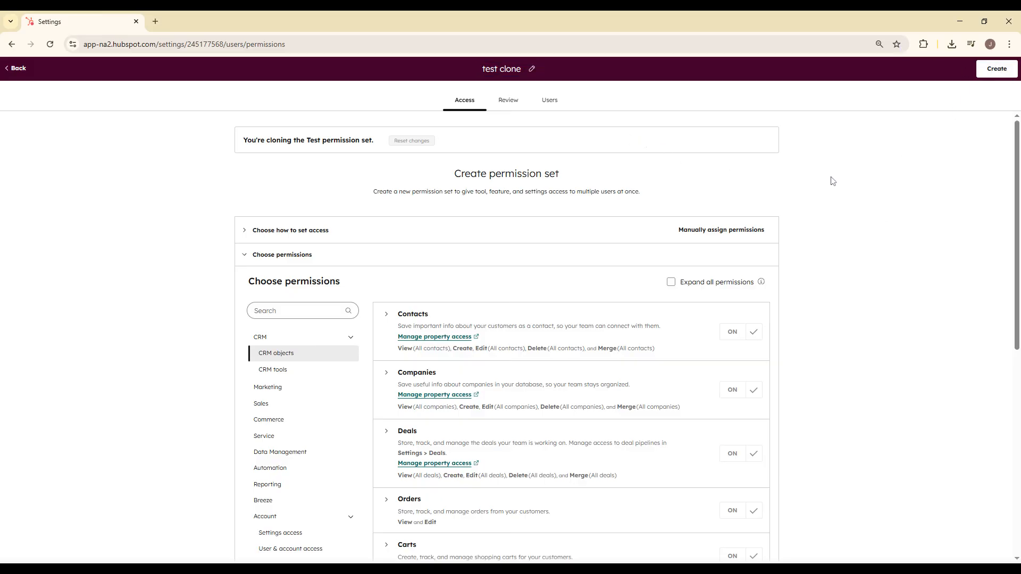
pyautogui.click(991, 76)
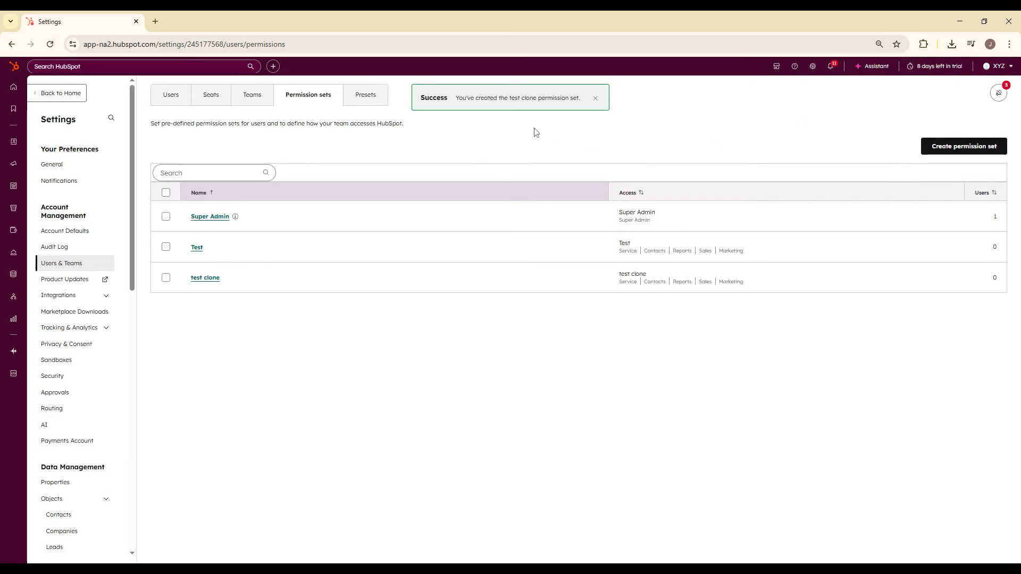
pyautogui.moveTo(420, 98); pyautogui.dragTo(593, 101)
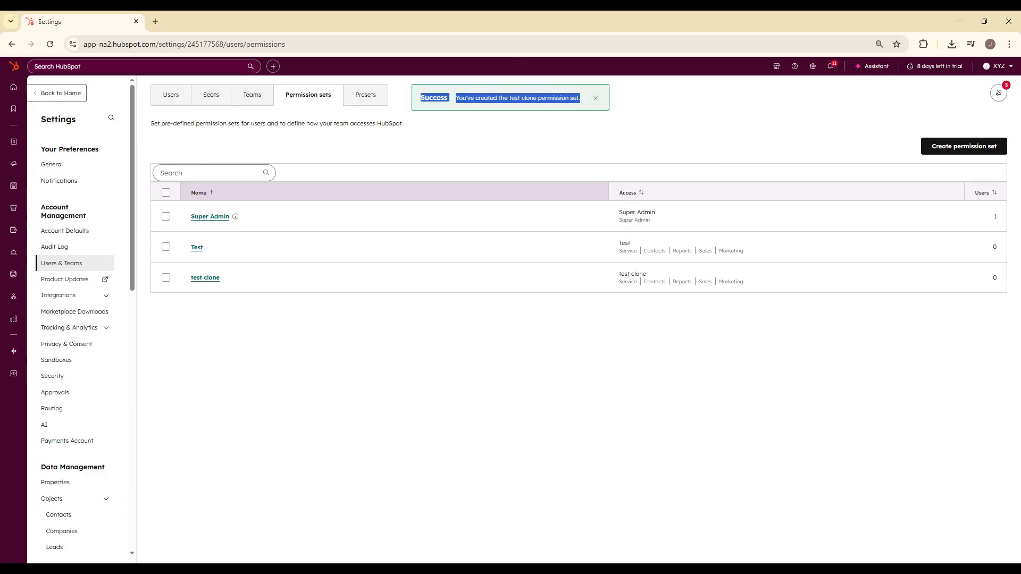
pyautogui.click(273, 298)
pyautogui.moveTo(231, 282); pyautogui.dragTo(173, 282)
pyautogui.click(255, 342)
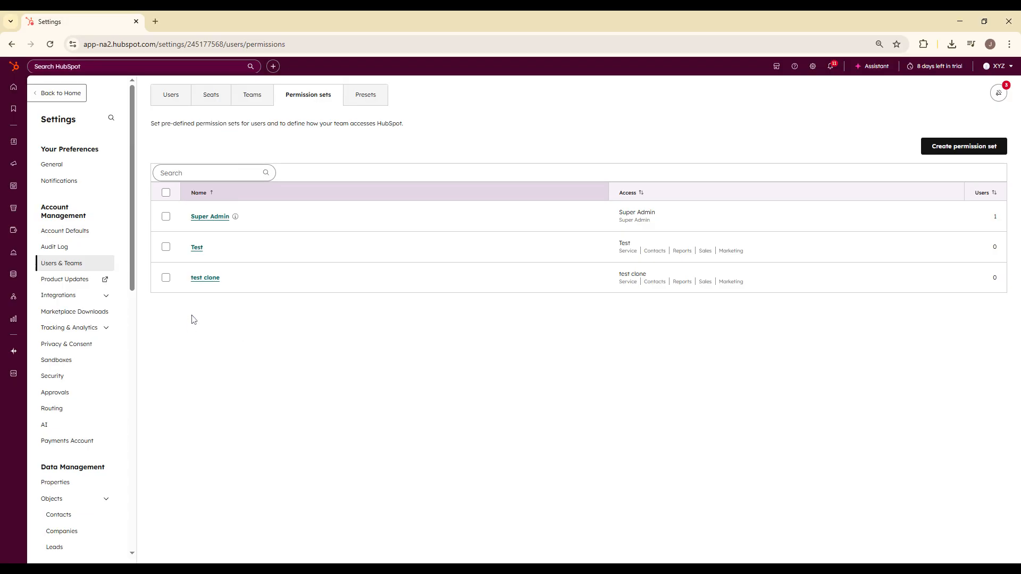
# - Open the test clone permission set and examine its access permissions by category, from Marketing, Sales and Commerce to Service
pyautogui.click(210, 283)
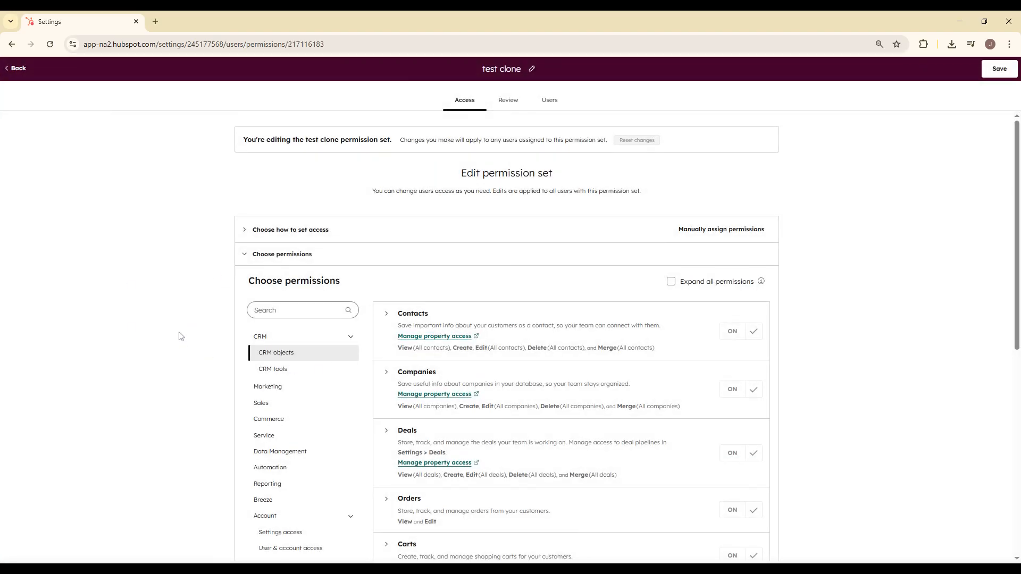
pyautogui.scroll(-2, 180, 336)
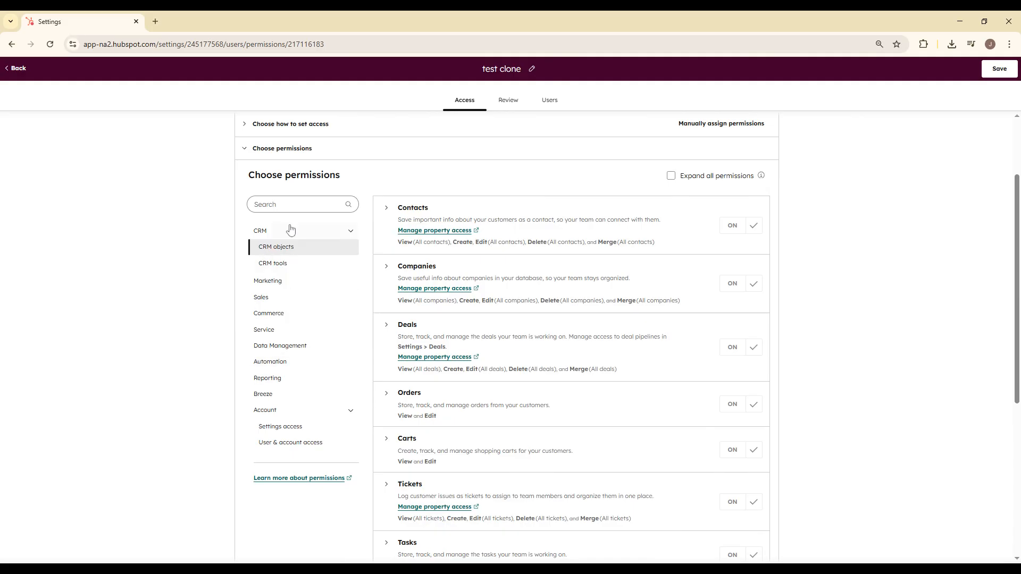
pyautogui.click(296, 280)
pyautogui.click(291, 298)
pyautogui.click(280, 313)
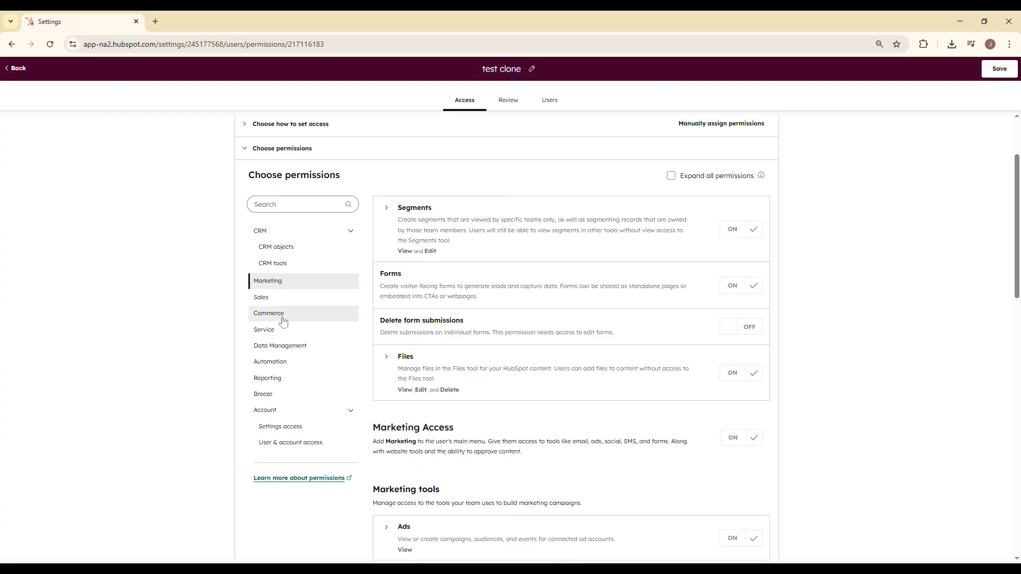
pyautogui.click(263, 330)
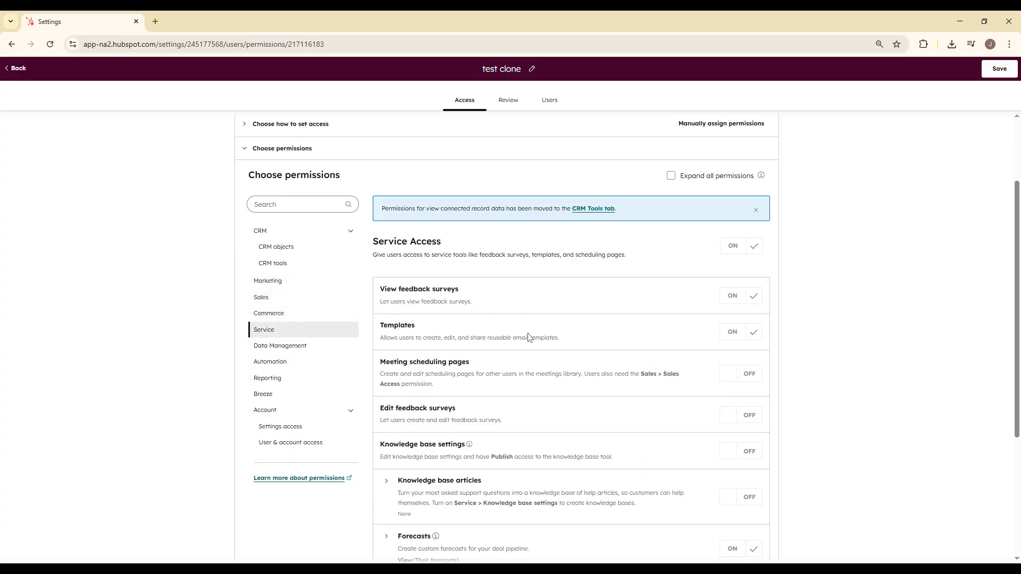
pyautogui.scroll(2, 645, 210)
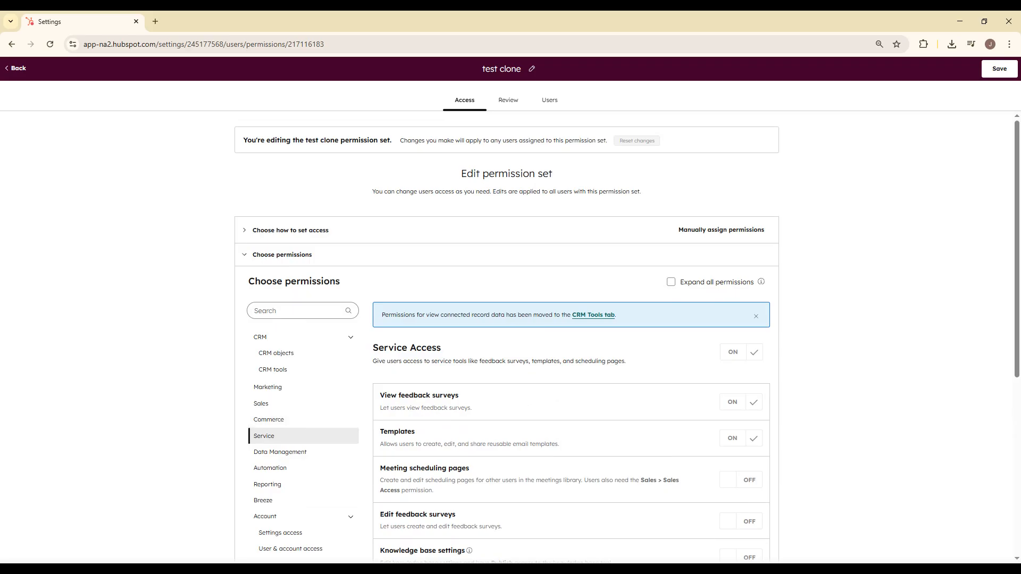
pyautogui.scroll(-2, 304, 325)
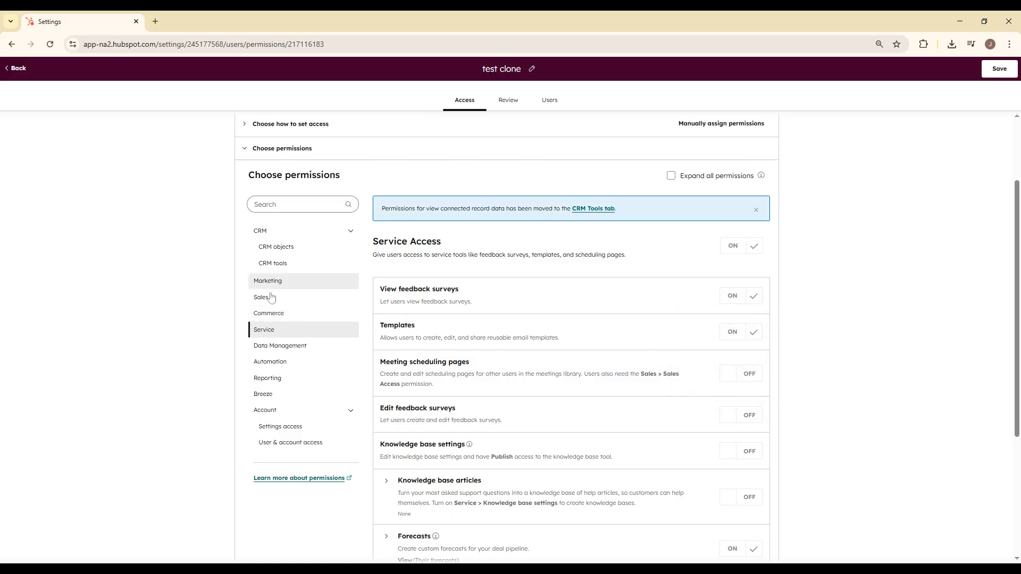
pyautogui.scroll(2, 287, 298)
pyautogui.scroll(-3, 281, 424)
pyautogui.scroll(2, 229, 389)
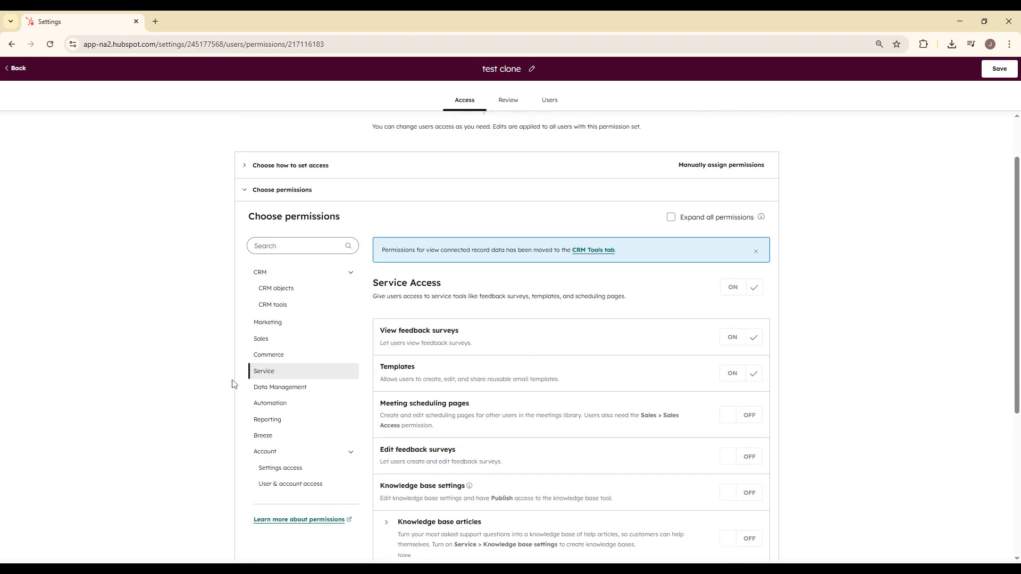
pyautogui.scroll(1, 233, 383)
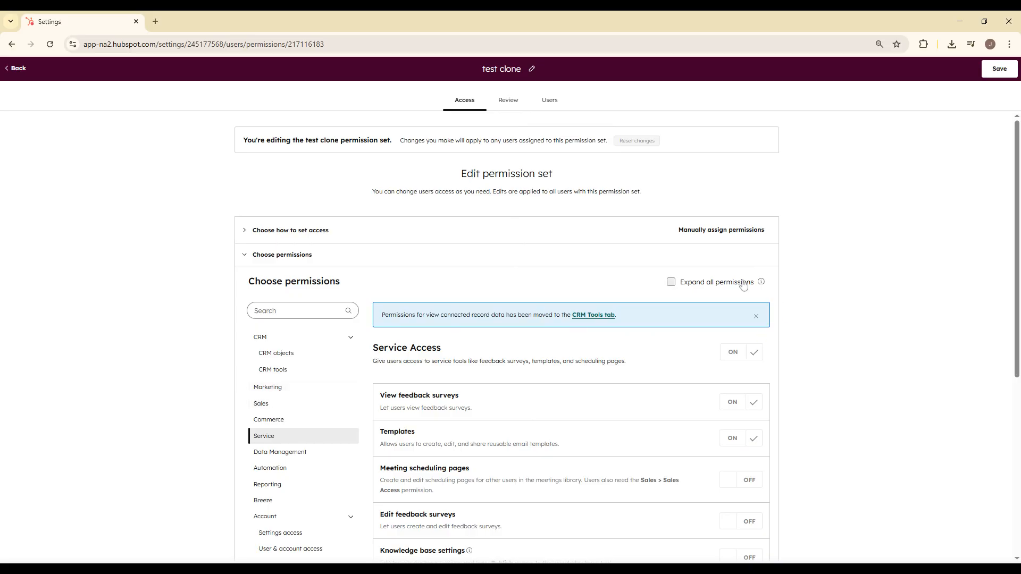
# - Toggle the expanded view of all permissions and look over the full list of Service permissions
pyautogui.click(697, 285)
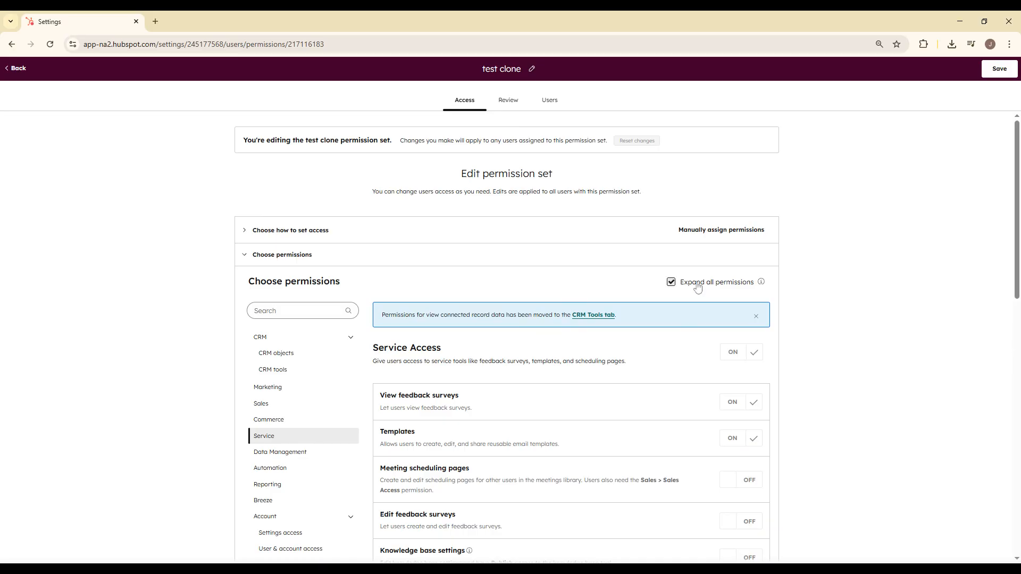
pyautogui.click(697, 287)
pyautogui.click(694, 289)
pyautogui.click(694, 290)
pyautogui.scroll(-5, 417, 358)
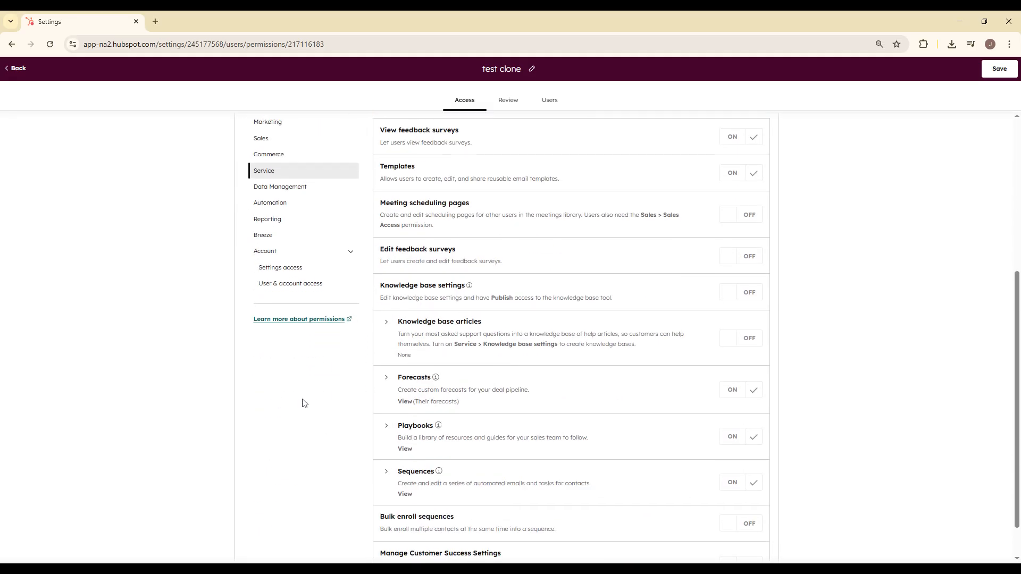
pyautogui.scroll(5, 297, 393)
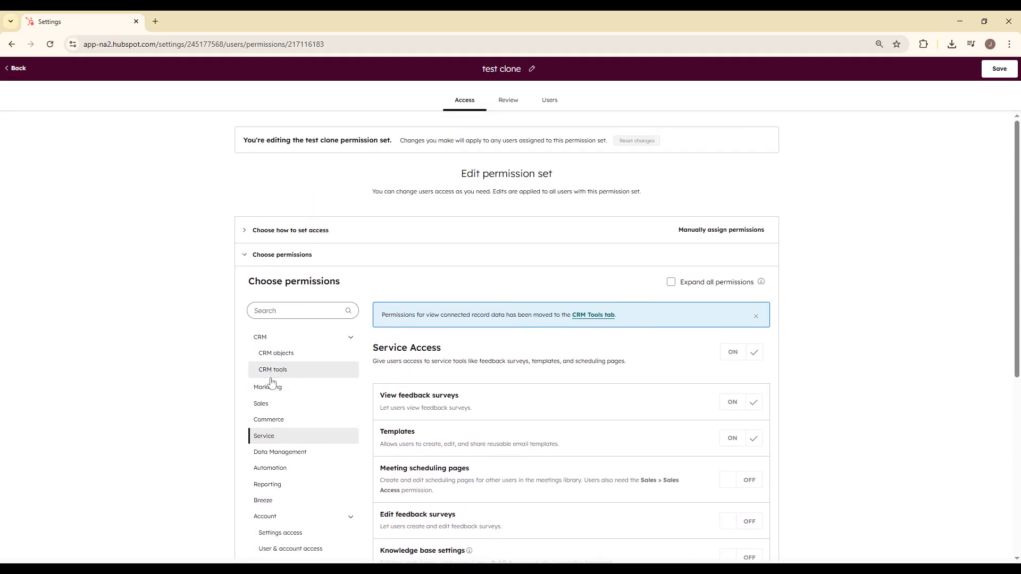
pyautogui.scroll(-6, 209, 396)
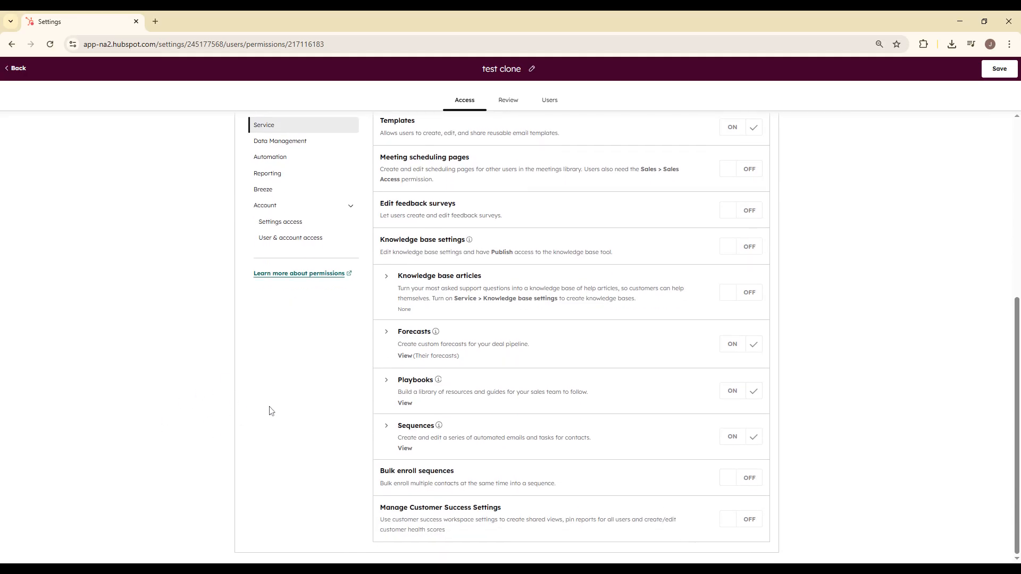
pyautogui.scroll(4, 266, 404)
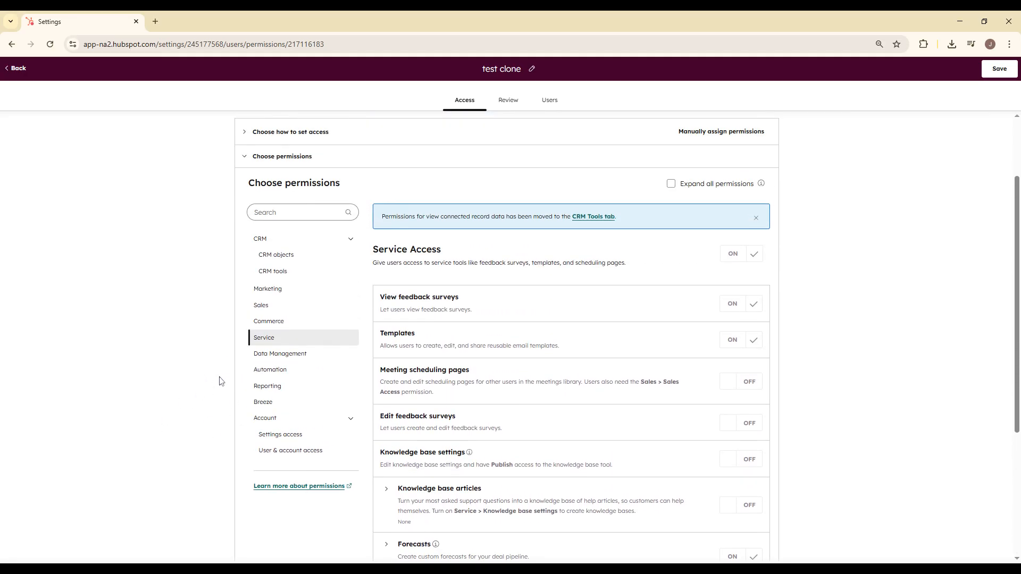
pyautogui.scroll(2, 241, 306)
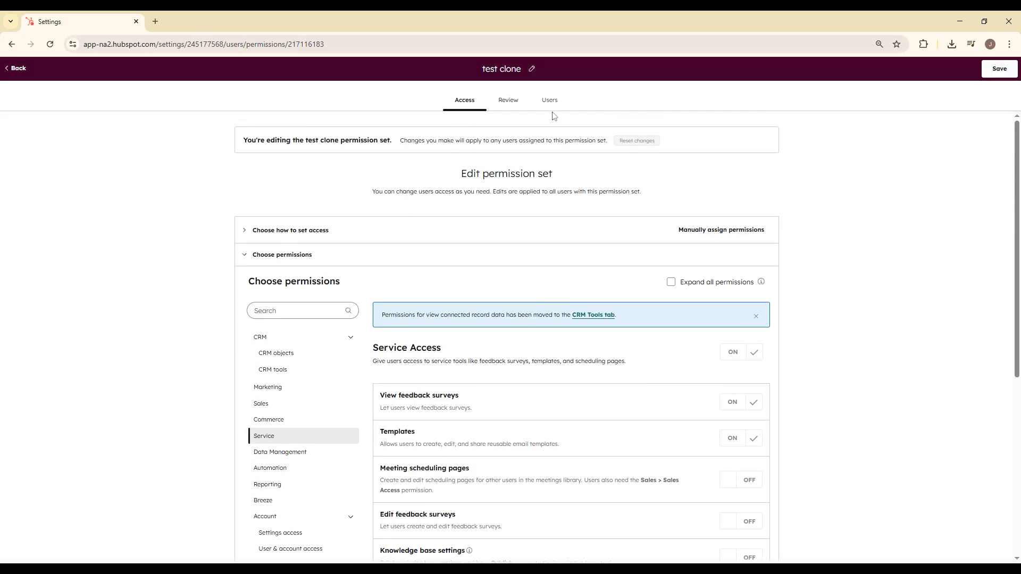
# - Check the user assignment options and access review of the test clone permission set, and save the set
pyautogui.click(551, 102)
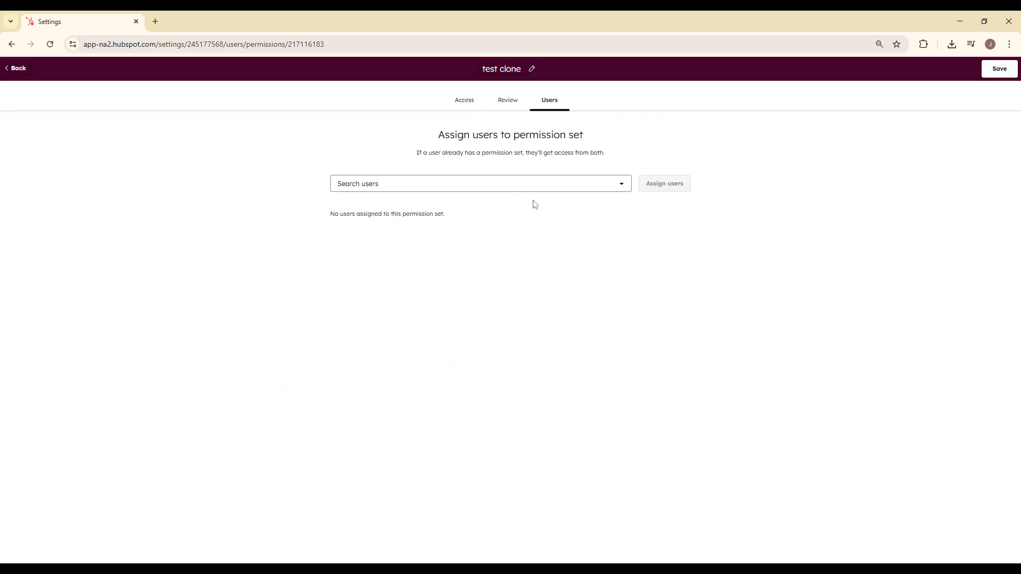
pyautogui.click(597, 187)
pyautogui.click(553, 227)
pyautogui.click(505, 101)
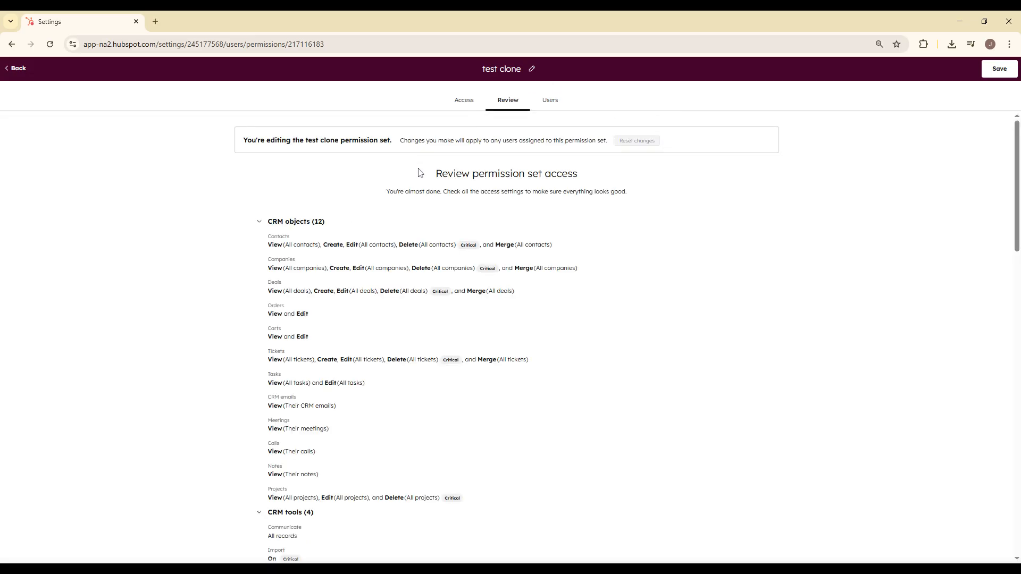
pyautogui.click(551, 101)
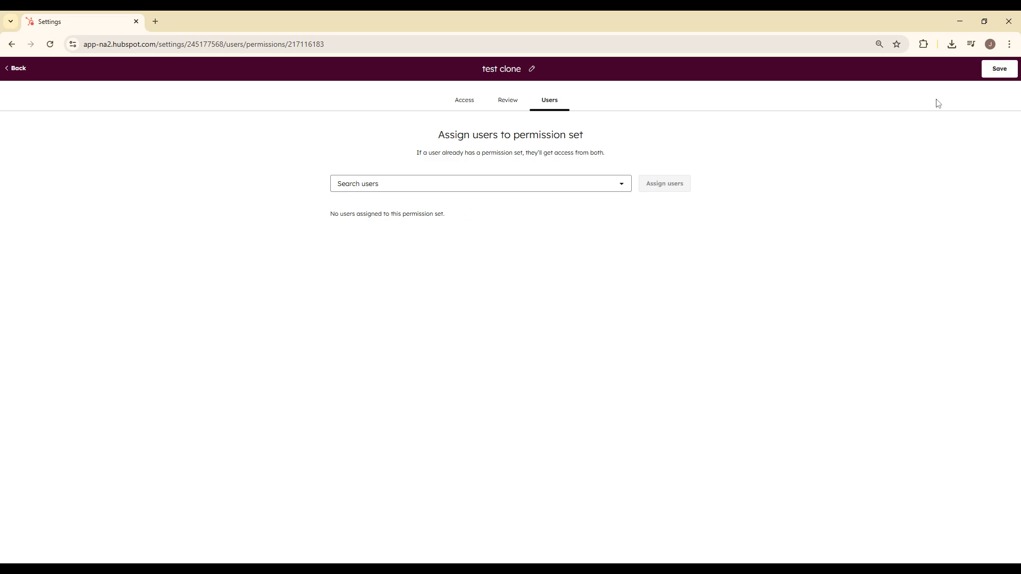
pyautogui.click(999, 69)
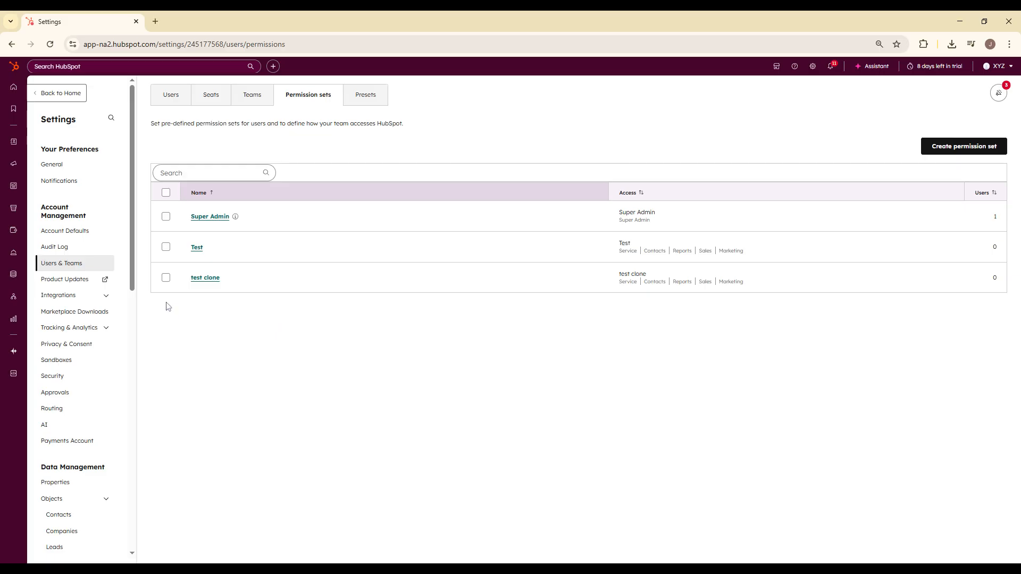
# - Reopen the test clone permission set, check which users can be assigned to it, and save it again
pyautogui.click(195, 280)
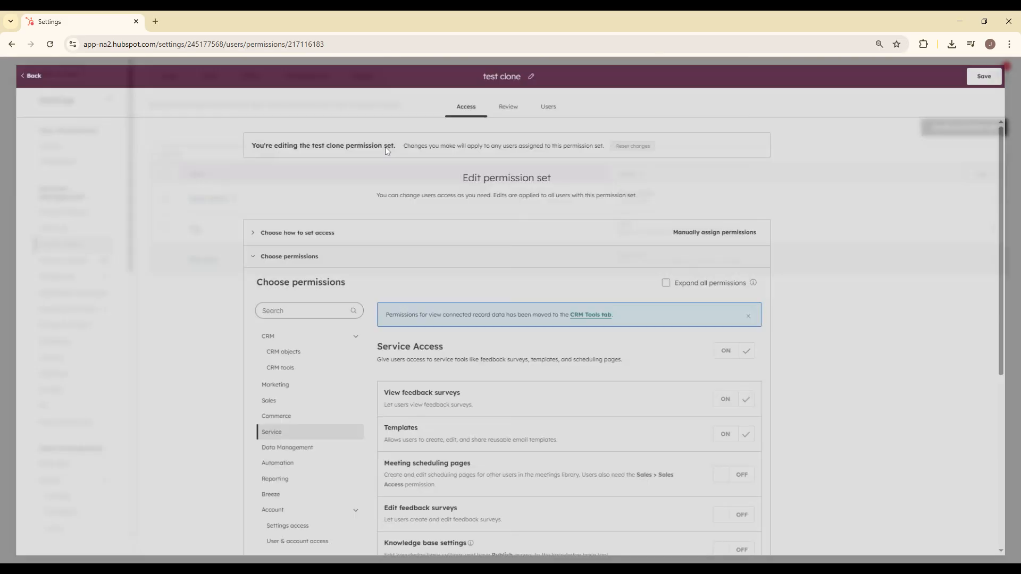
pyautogui.click(548, 103)
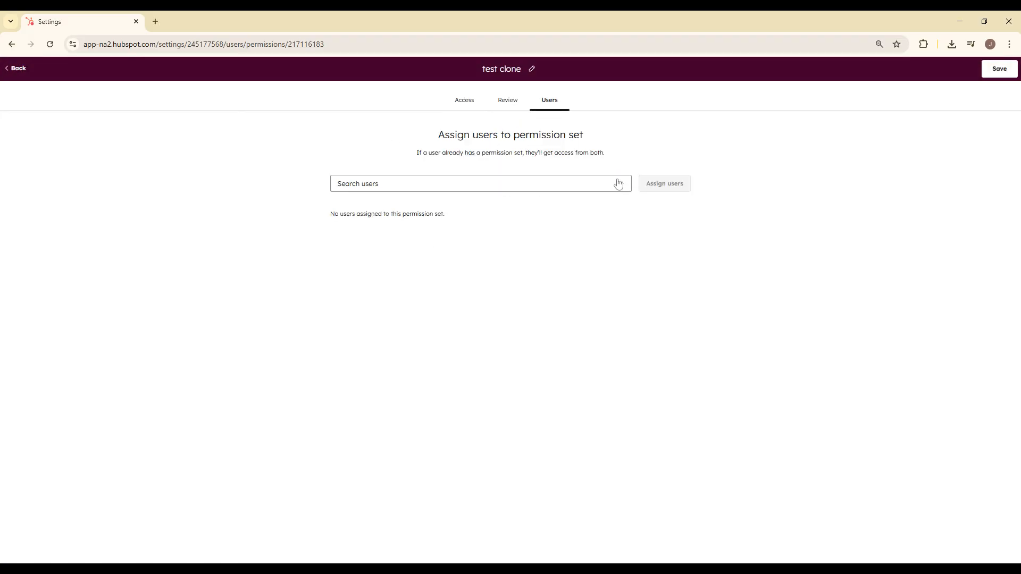
pyautogui.click(513, 189)
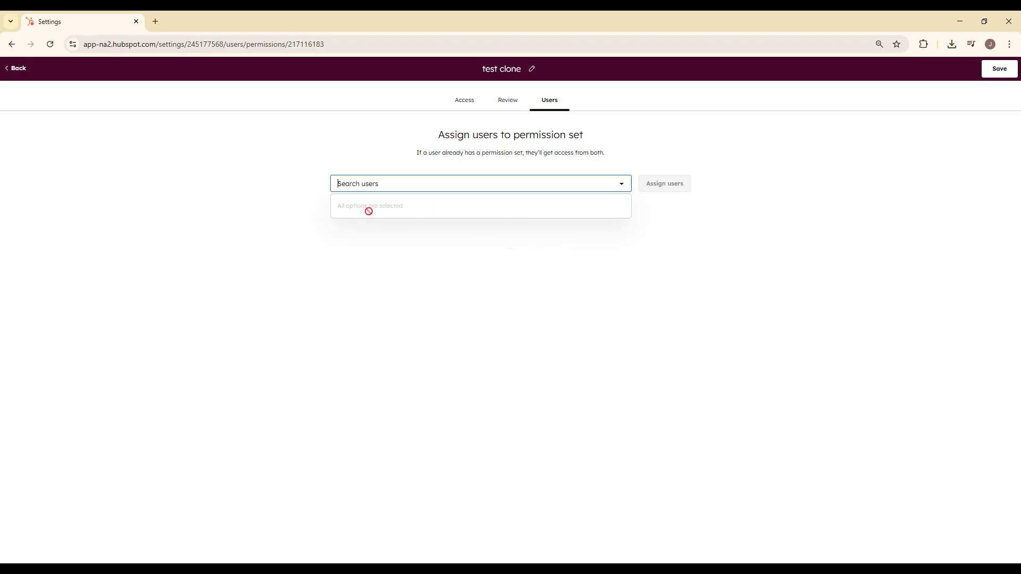
pyautogui.click(399, 246)
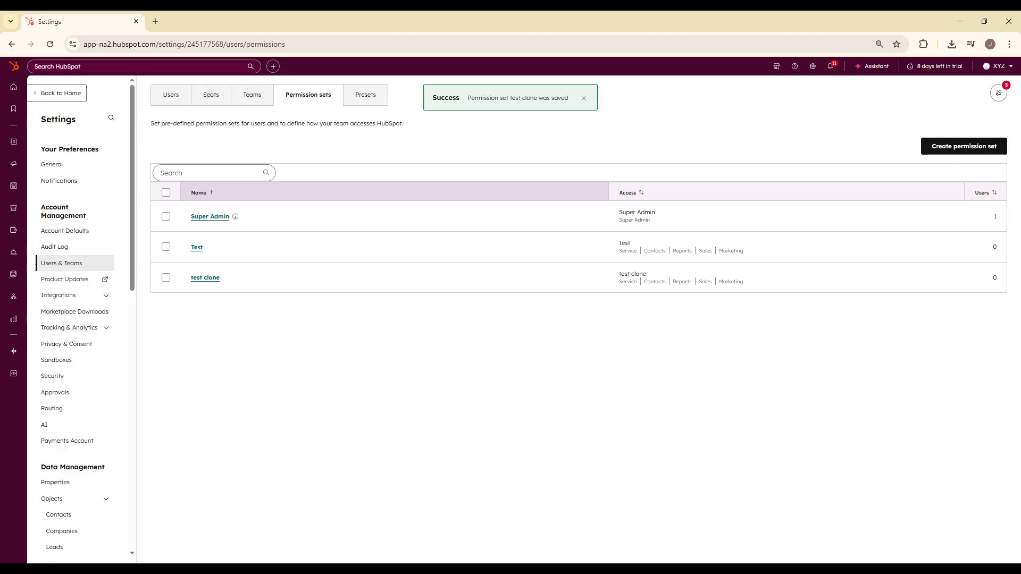
pyautogui.moveTo(430, 101); pyautogui.dragTo(495, 271)
pyautogui.click(495, 113)
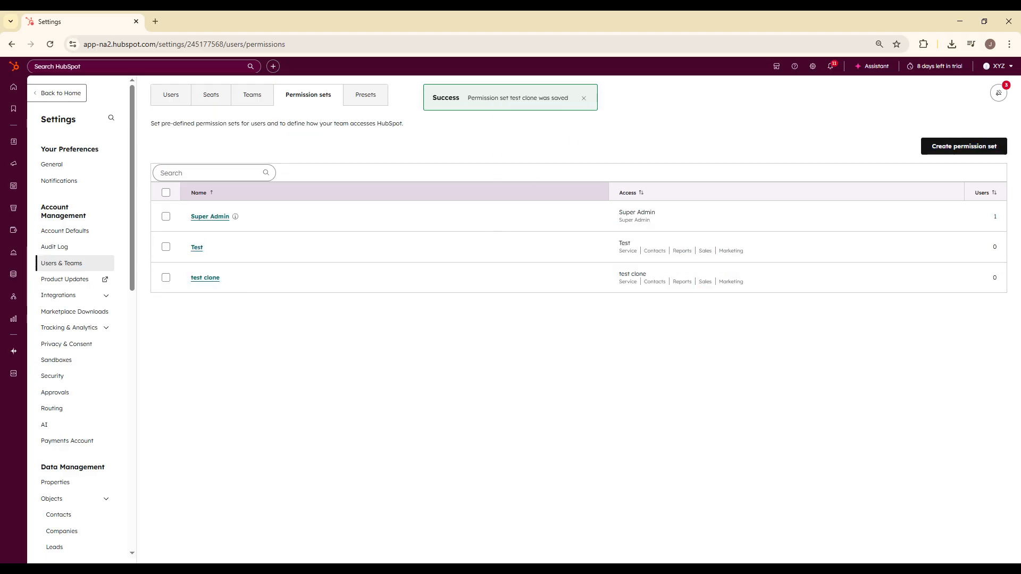